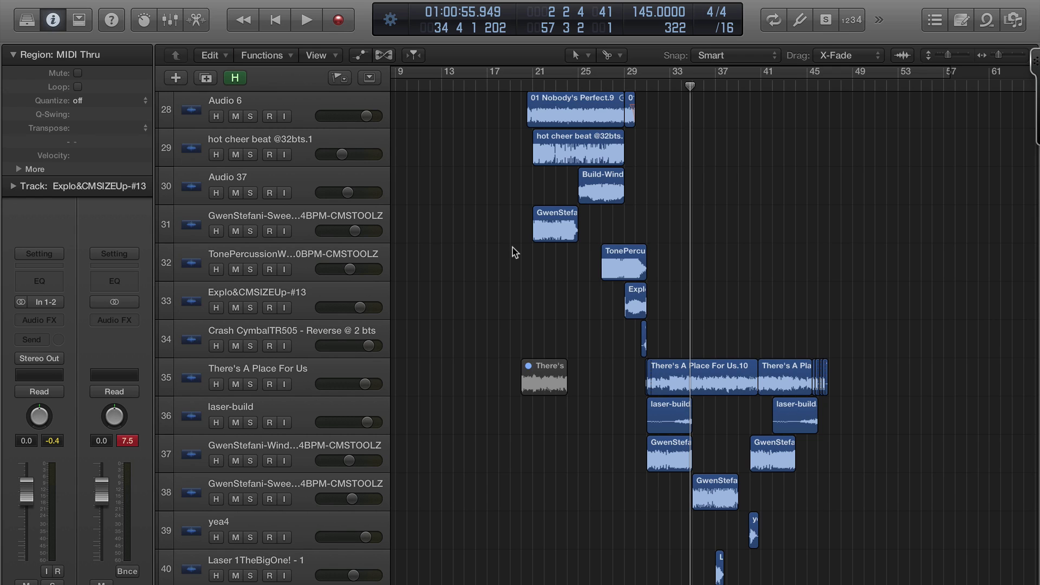
Examine the arrangement's audio tracks and regions, working back from track 28 to track 1 at the start of the song
scroll(514, 252, up, 3)
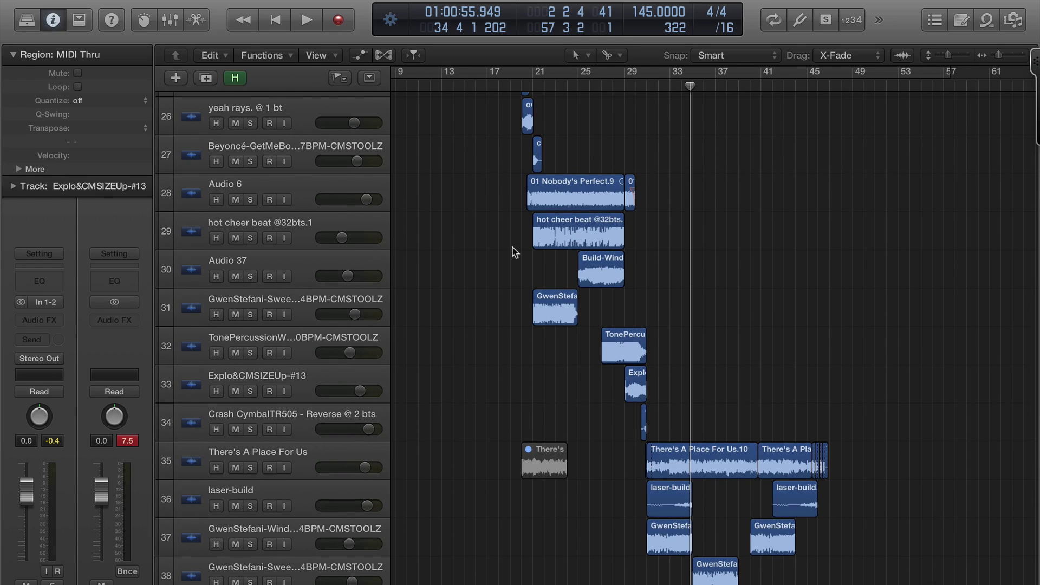
scroll(515, 253, up, 5)
scroll(514, 253, up, 3)
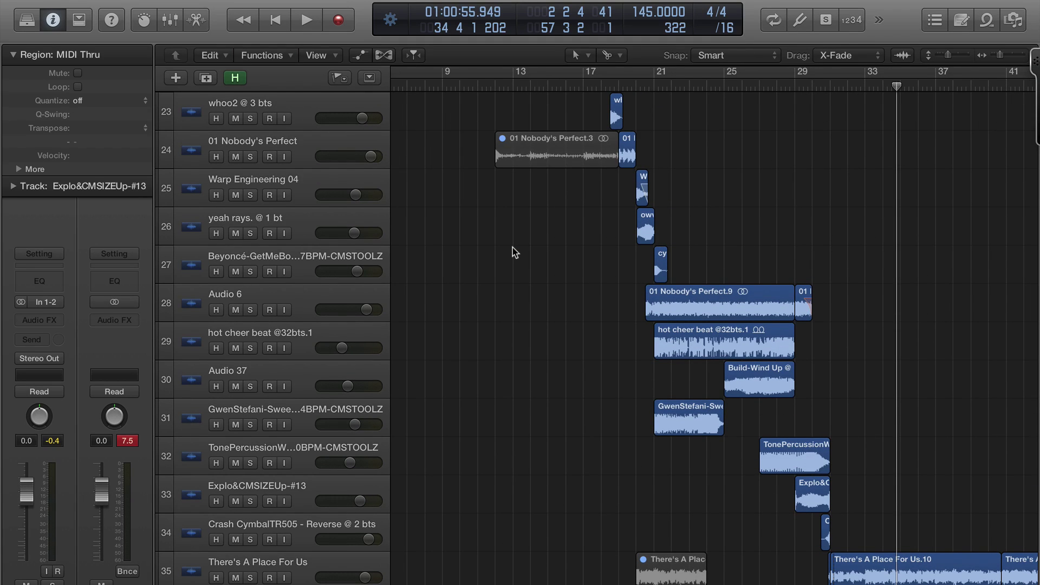
scroll(515, 253, up, 6)
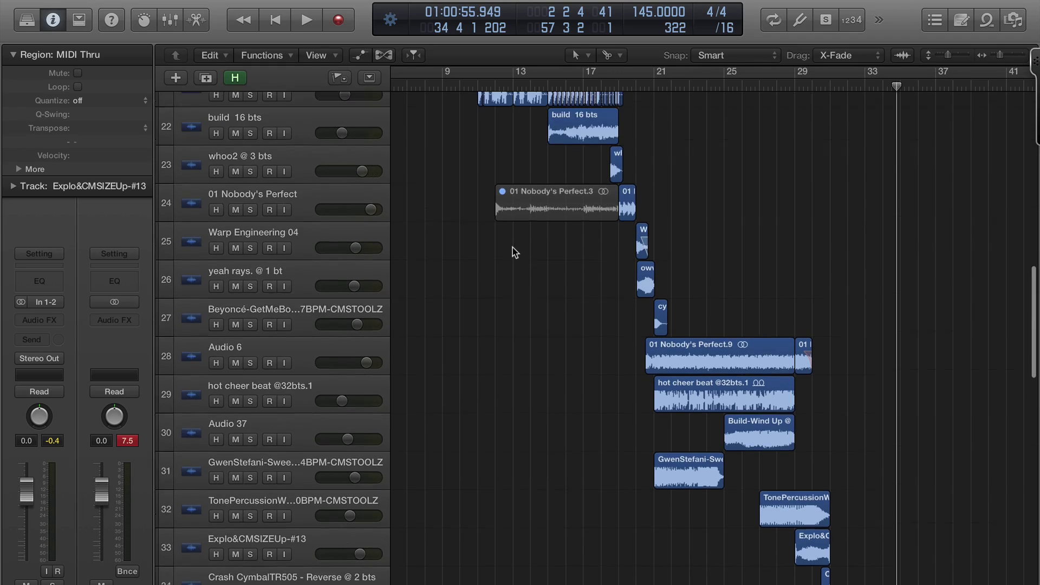
scroll(514, 250, up, 3)
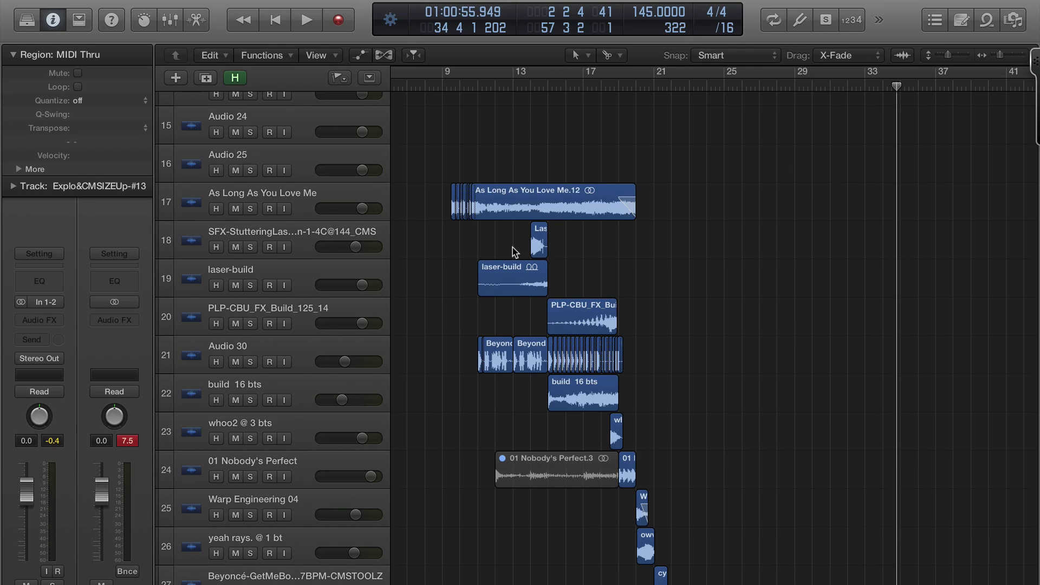
scroll(515, 252, left, 3)
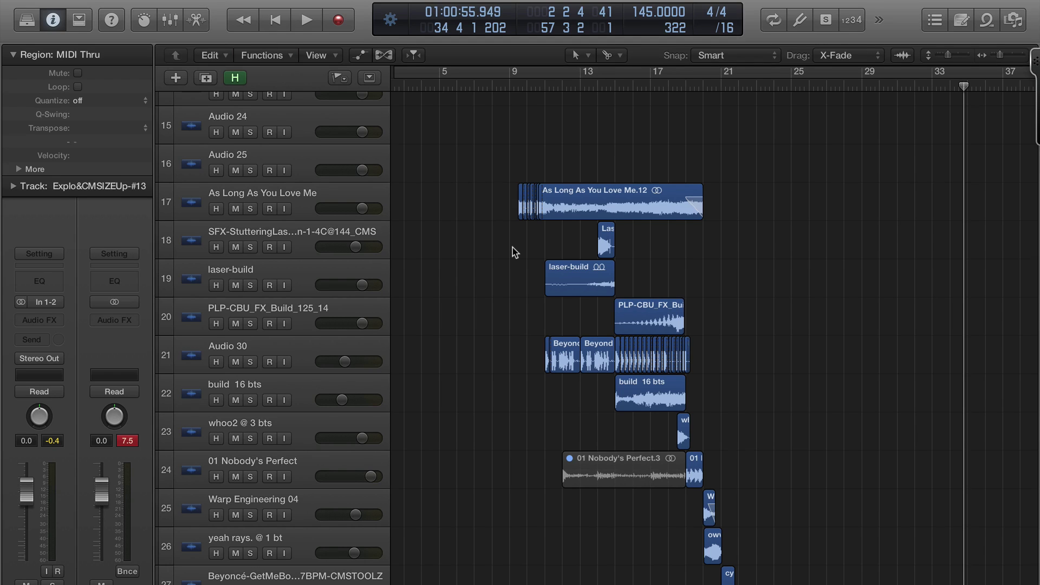
scroll(515, 252, up, 3)
scroll(513, 252, up, 10)
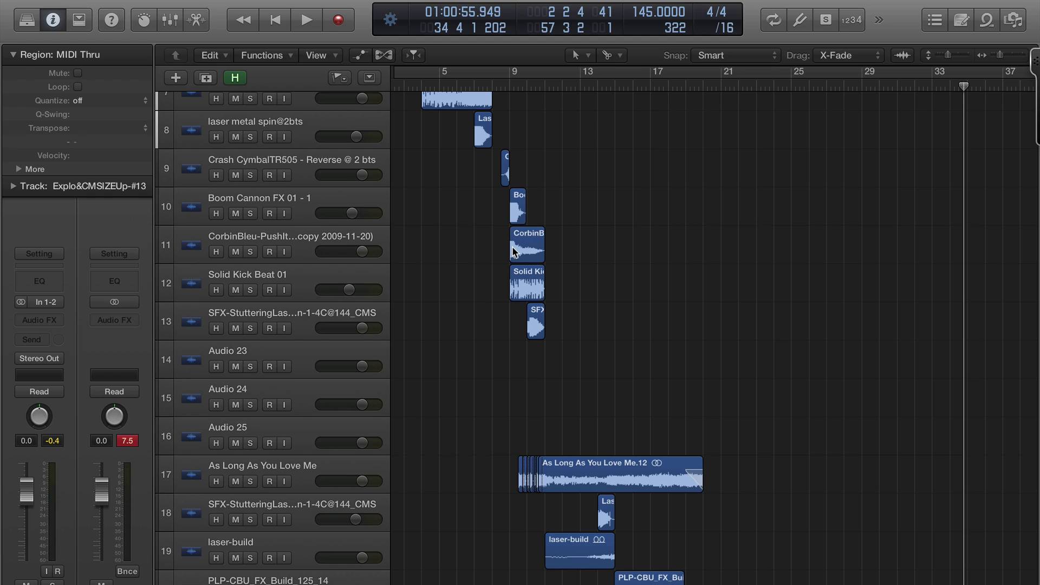
scroll(512, 251, up, 3)
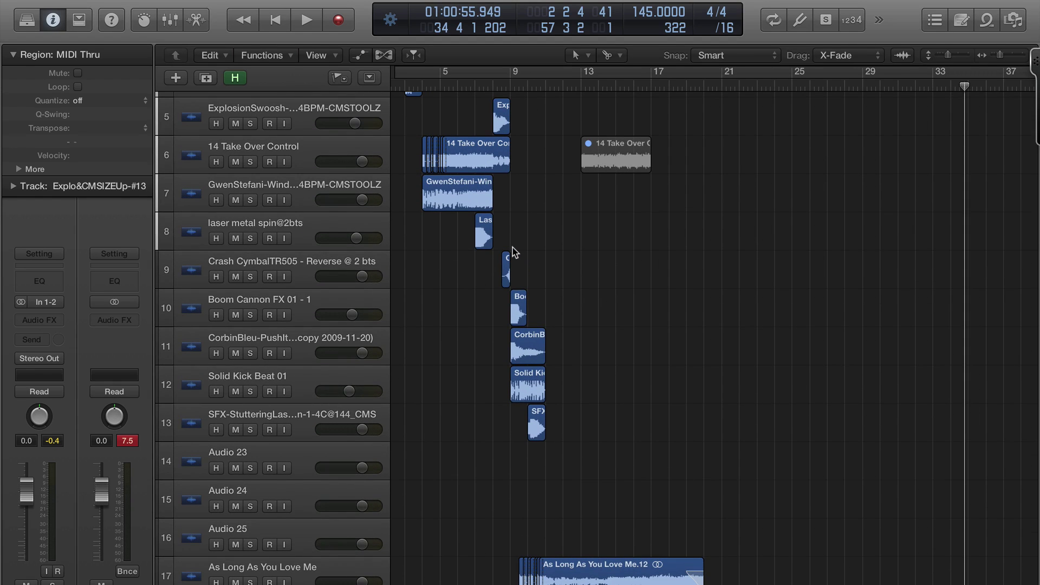
scroll(513, 251, up, 1)
scroll(512, 251, left, 1)
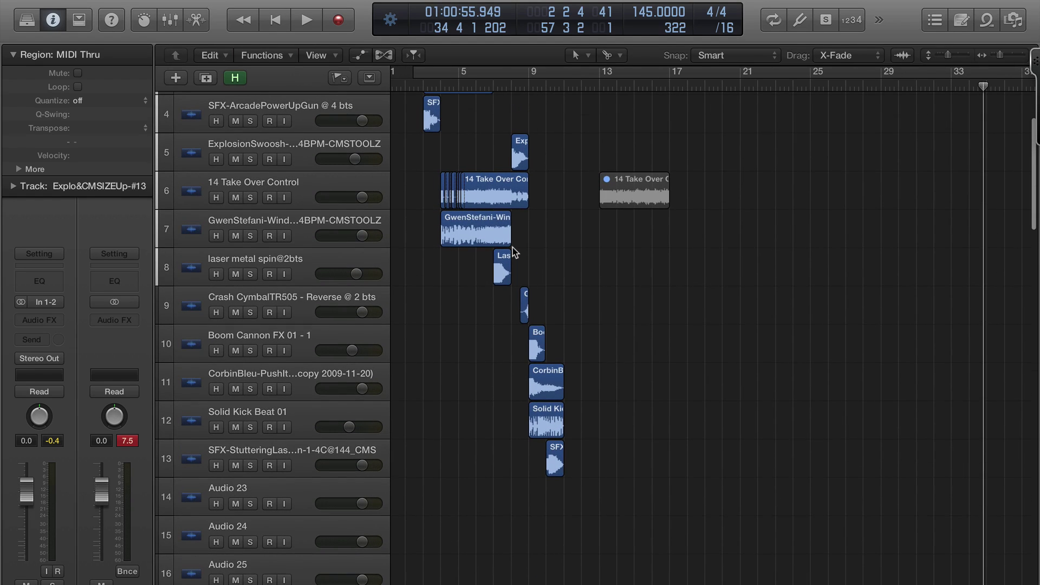
scroll(512, 251, up, 2)
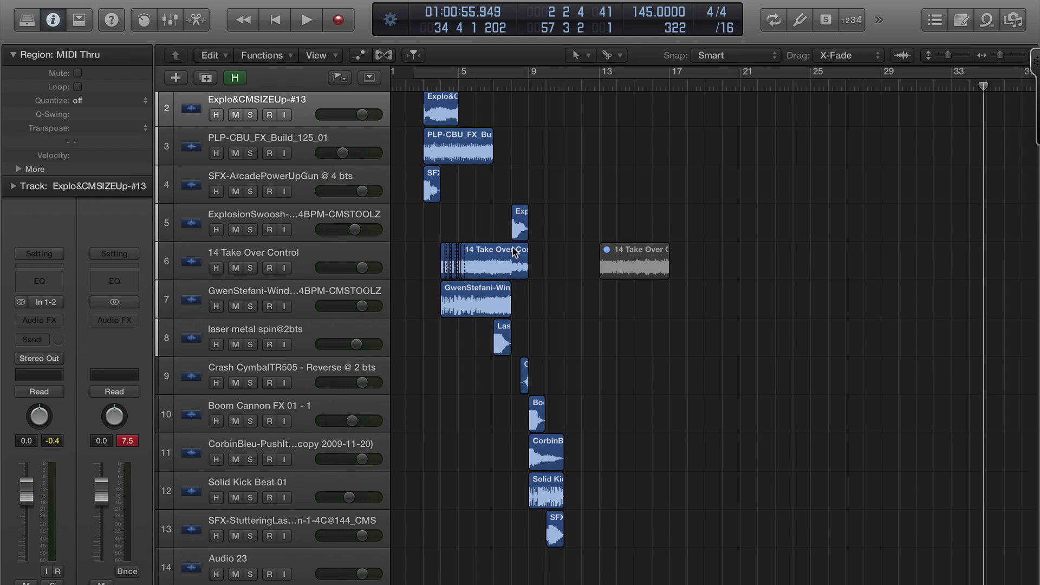
scroll(512, 251, left, 1)
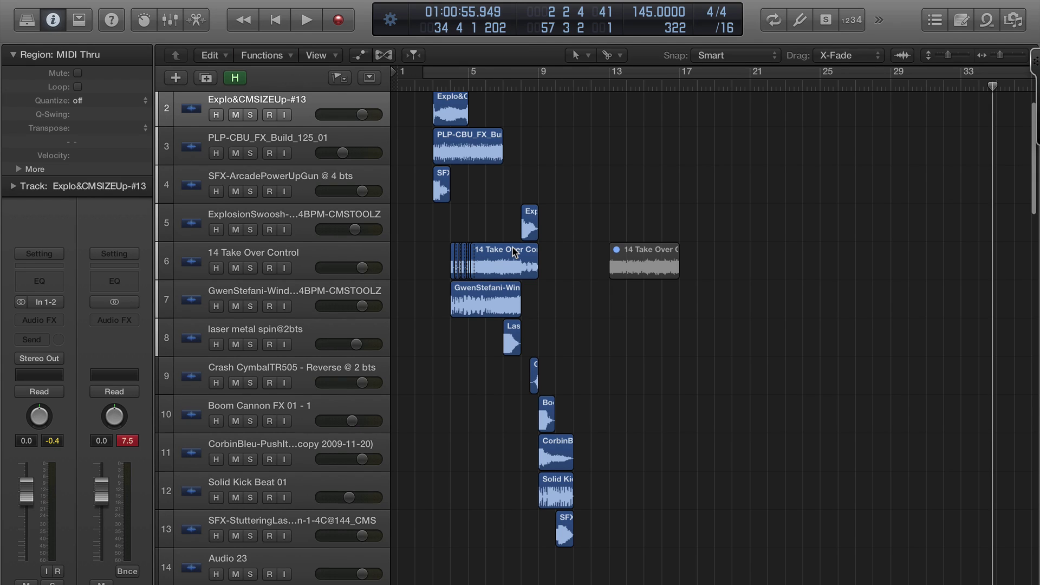
scroll(513, 252, up, 2)
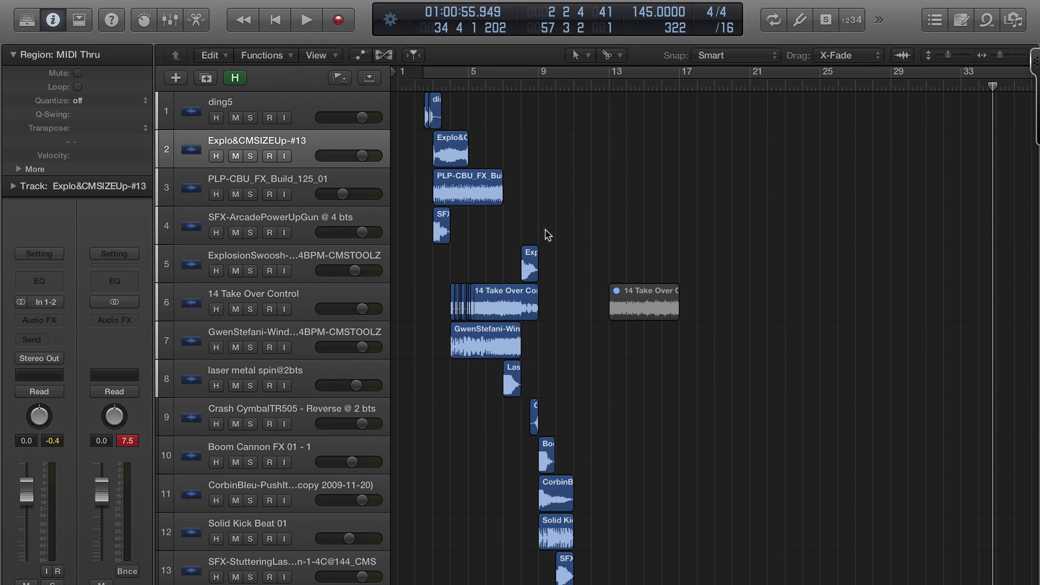
Play the mix from bar 2 and follow the opening "14 Take Over Control" section closely in the arrangement
click(424, 88)
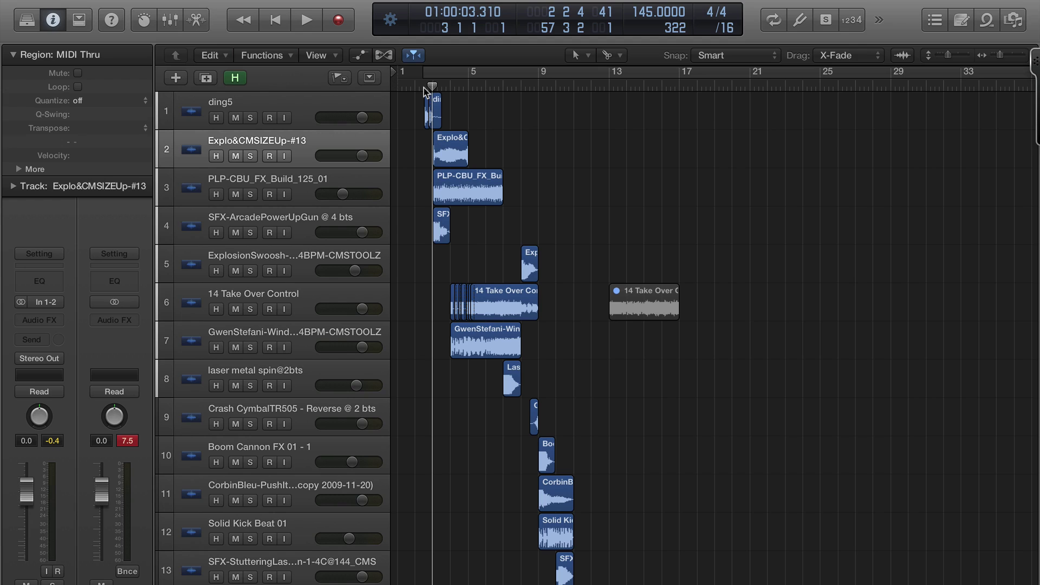
click(420, 88)
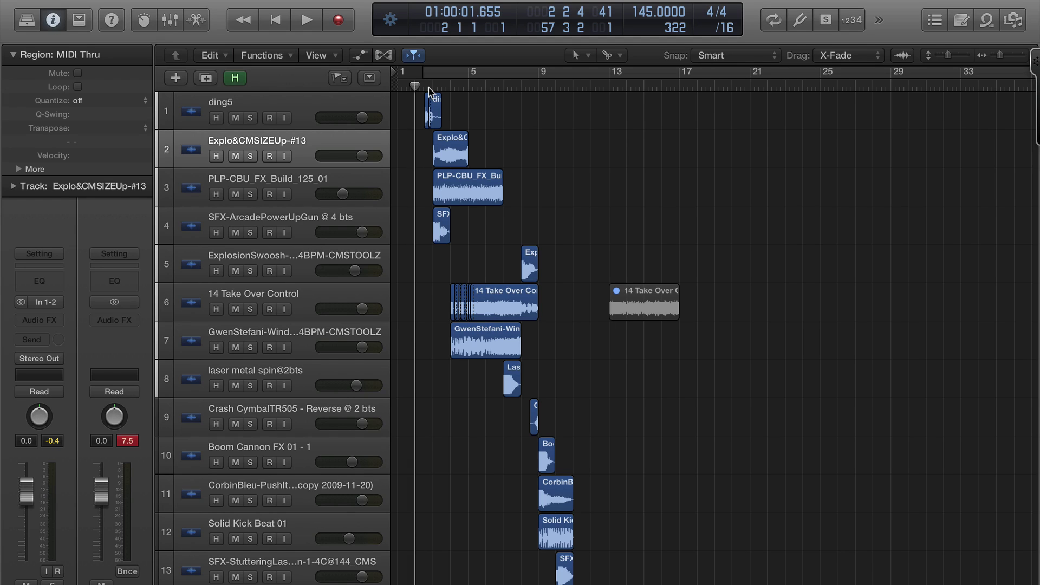
key(space)
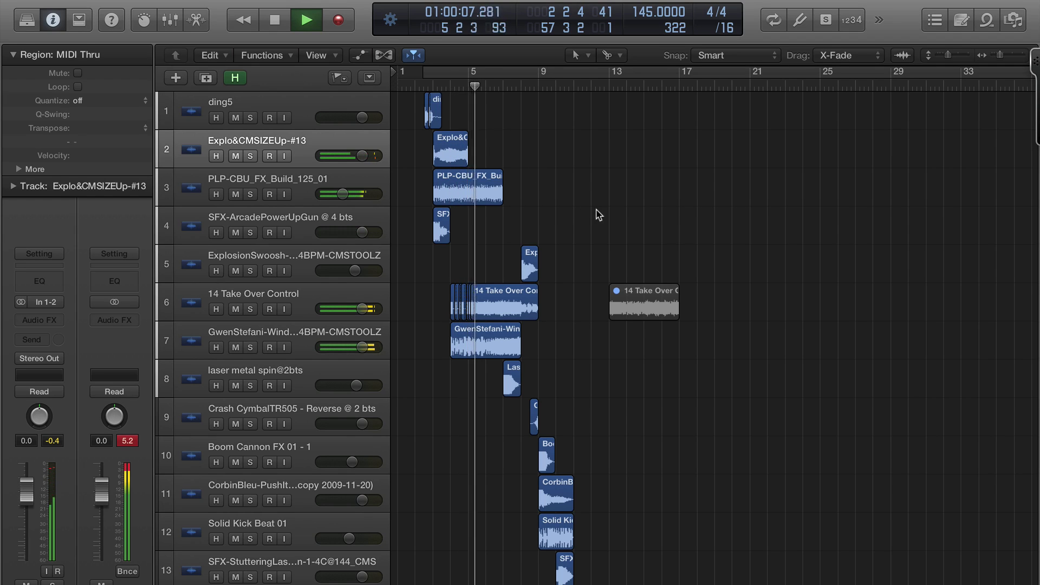
scroll(595, 213, up, 6)
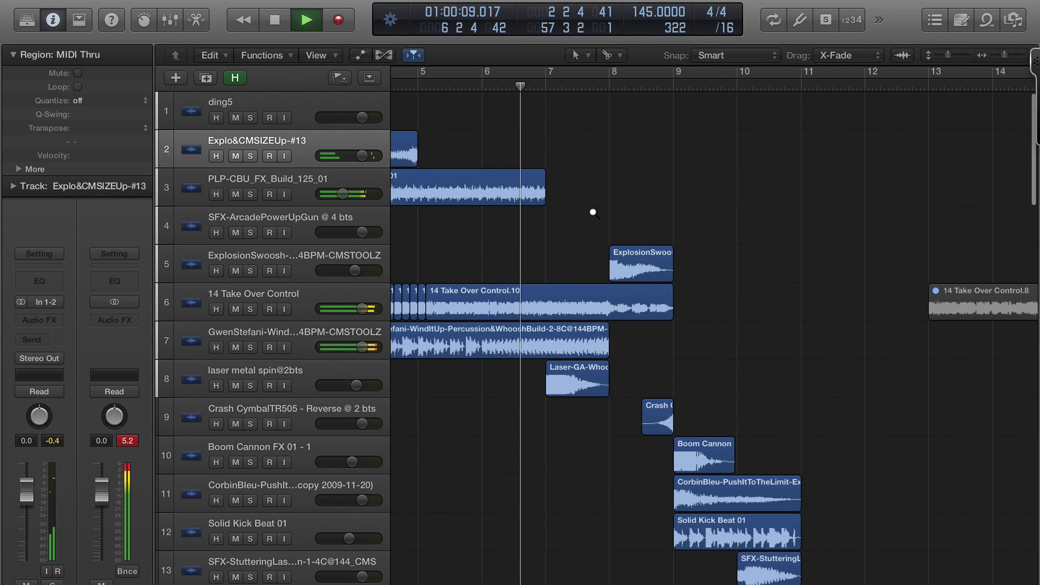
scroll(596, 210, up, 2)
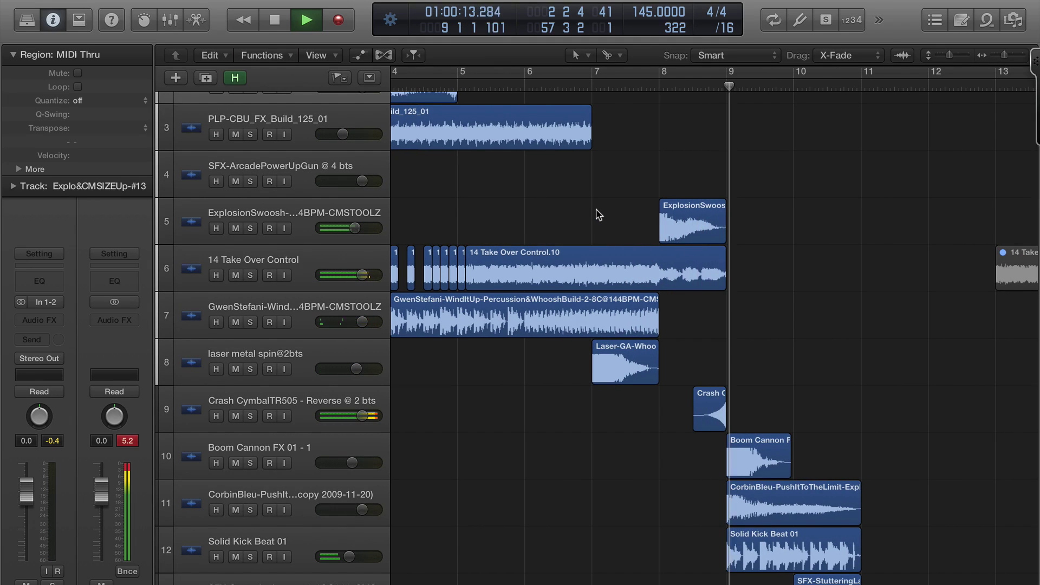
scroll(598, 214, up, 5)
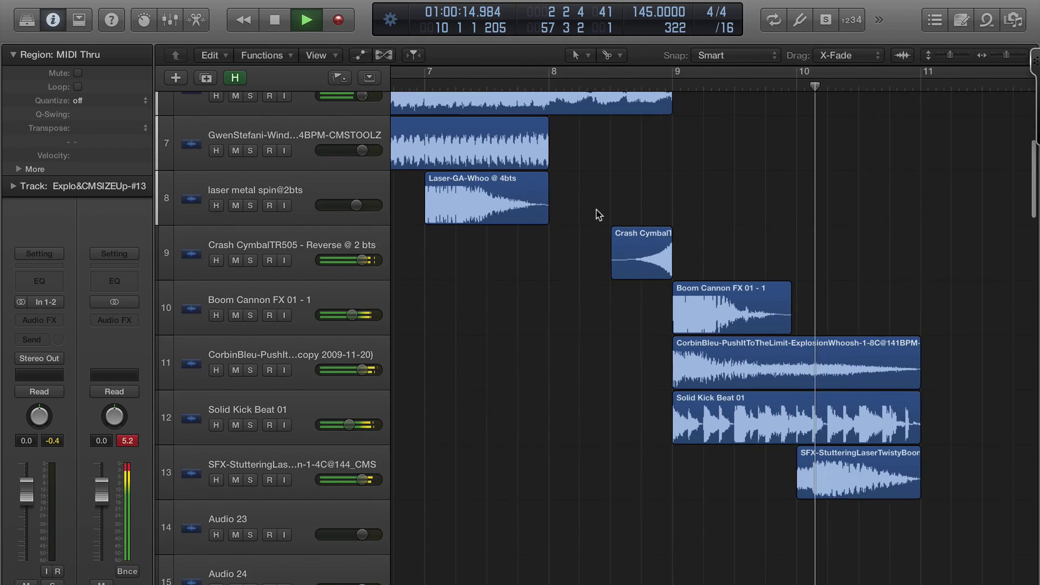
Follow the playback through the "As Long As You Love Me" section and its build effects on tracks 17 to 23
scroll(598, 215, down, 2)
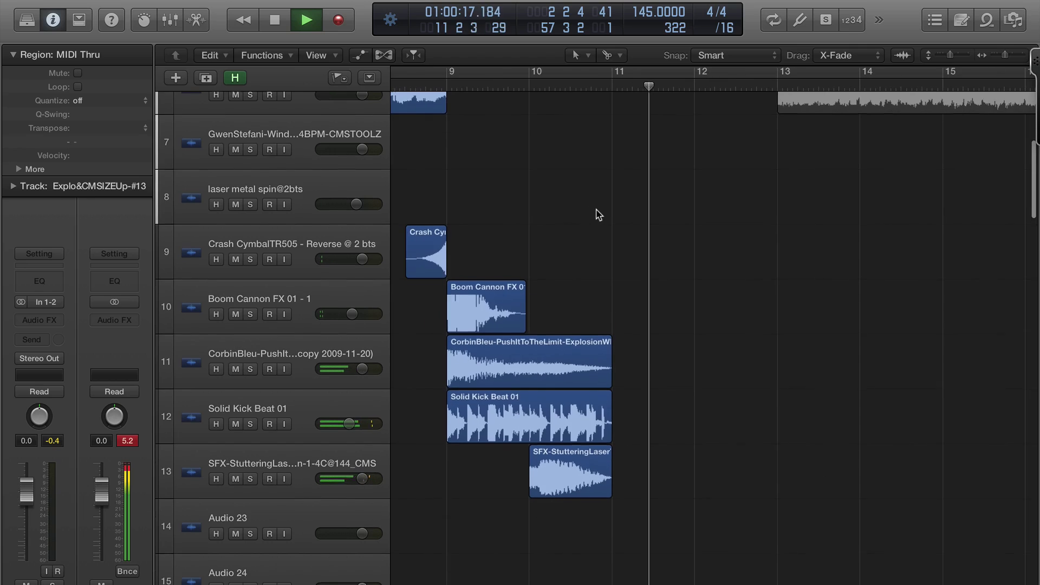
scroll(598, 214, down, 3)
scroll(598, 214, up, 2)
scroll(599, 215, down, 3)
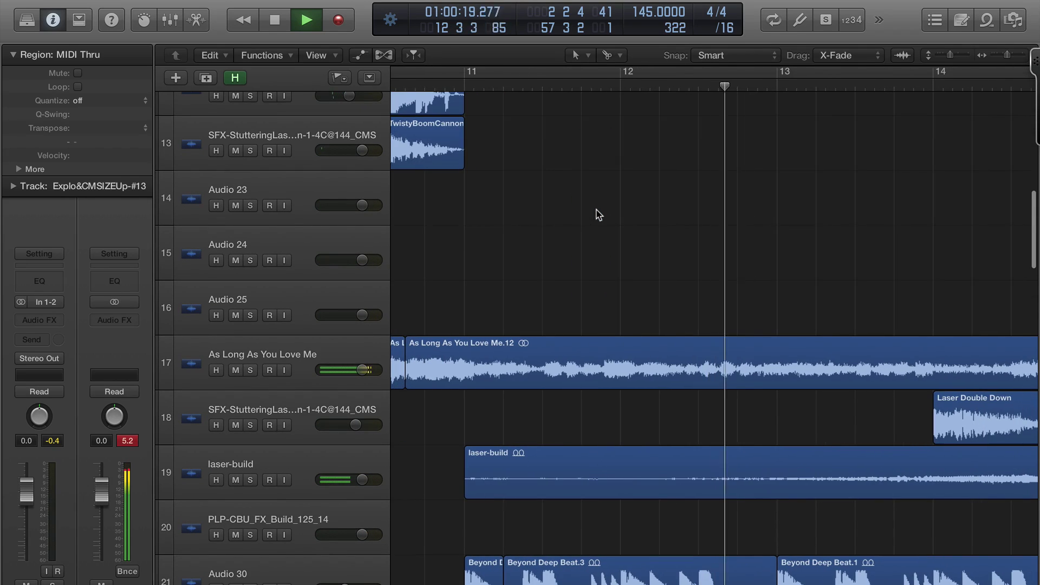
scroll(598, 214, down, 2)
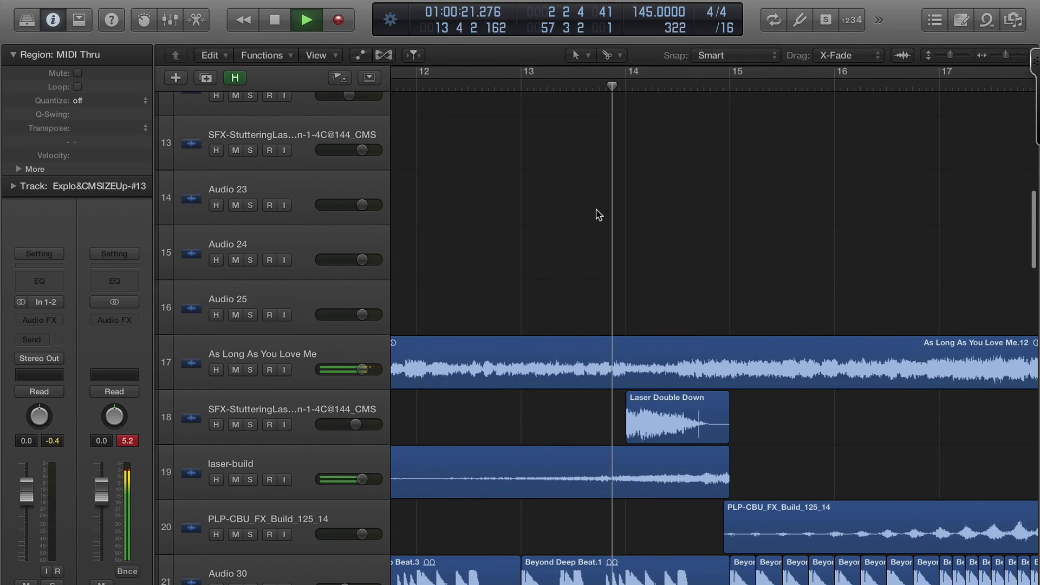
scroll(598, 214, down, 2)
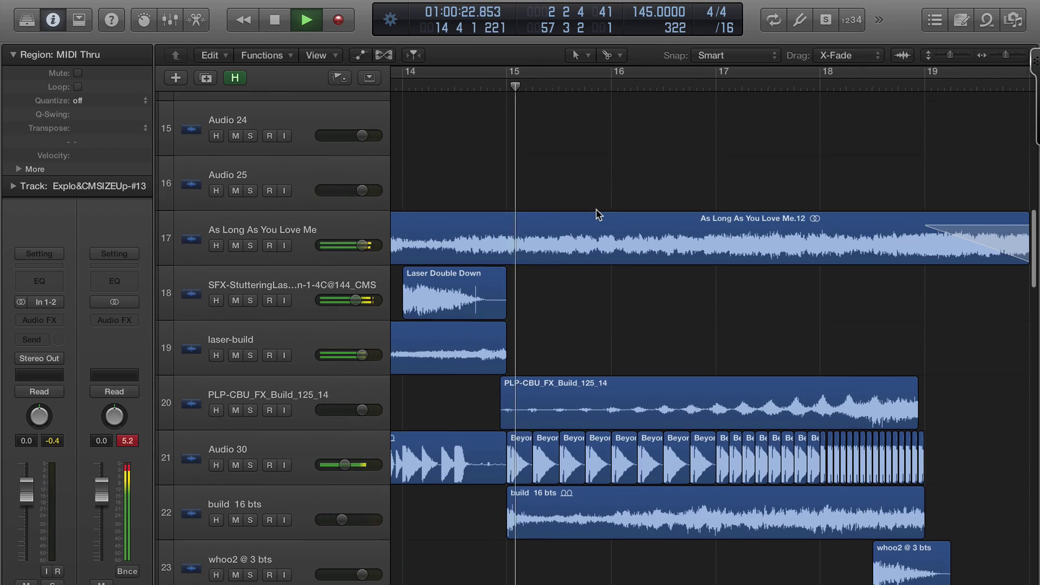
scroll(598, 214, down, 2)
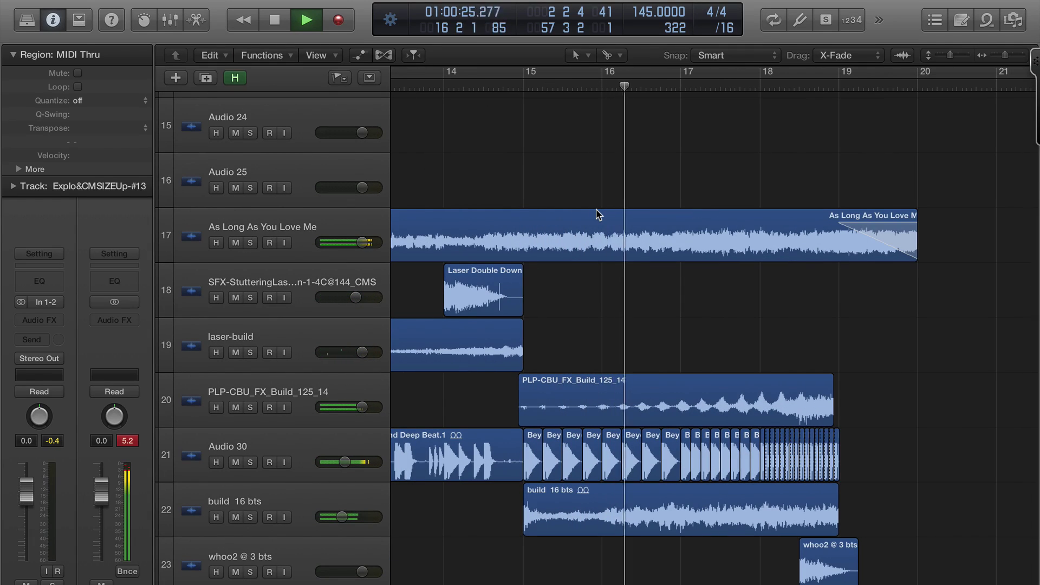
click(596, 210)
click(656, 178)
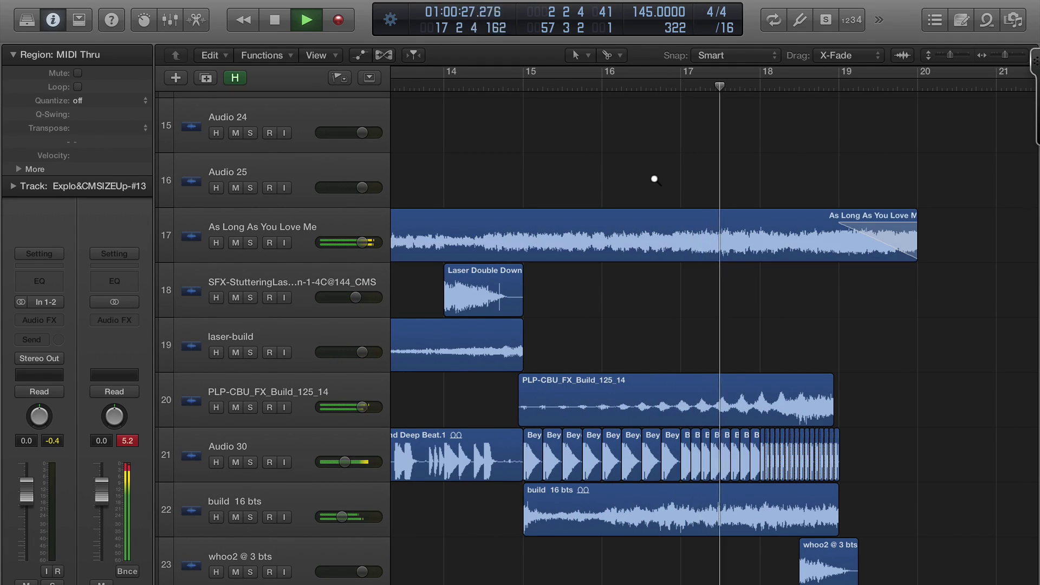
Follow the playback through the transition into the "Nobody's Perfect" section and its layered effects on tracks 24 to 34
scroll(654, 179, down, 5)
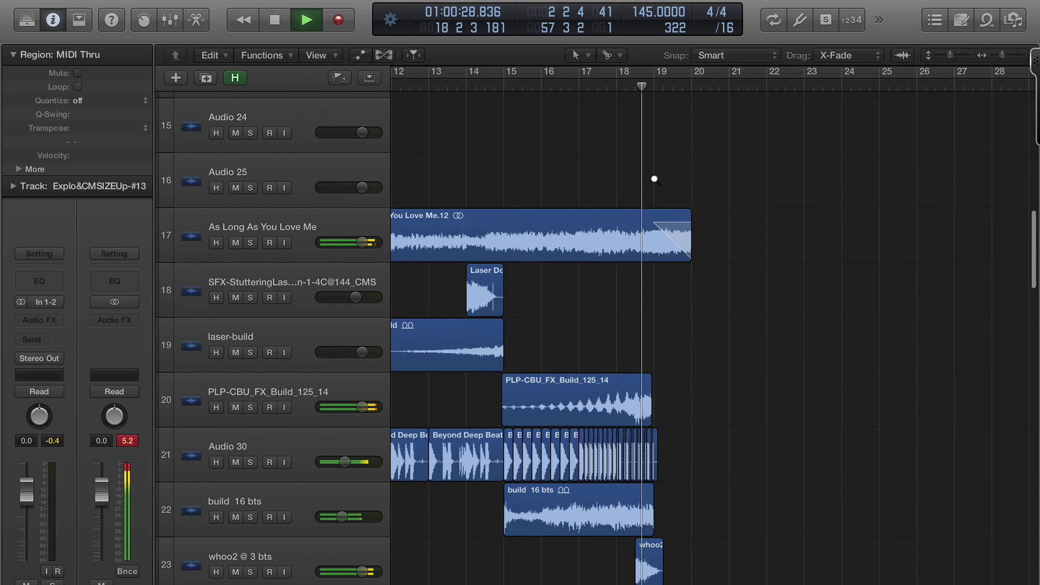
scroll(656, 178, down, 6)
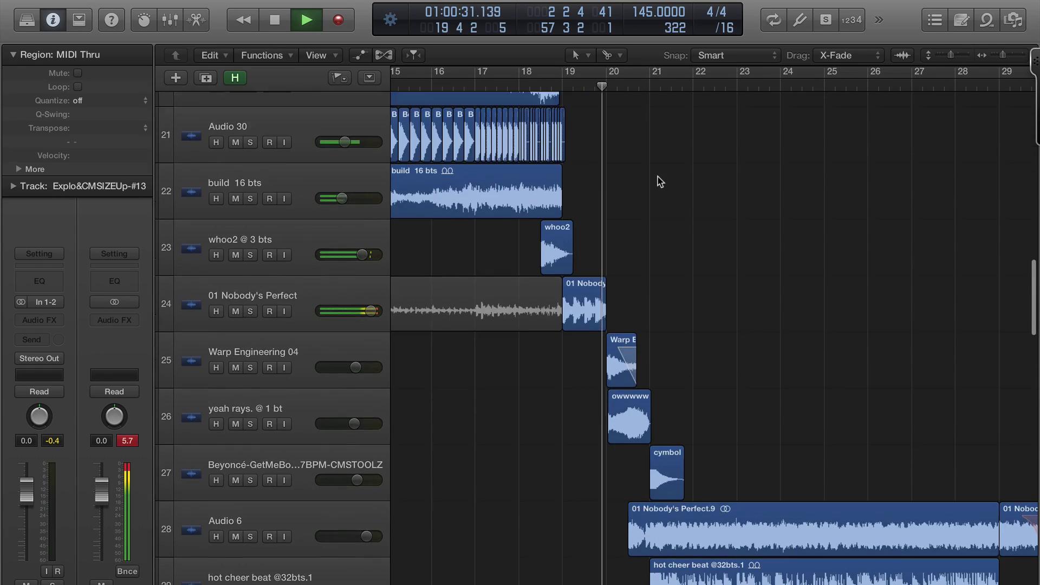
scroll(658, 176, down, 1)
scroll(658, 177, right, 3)
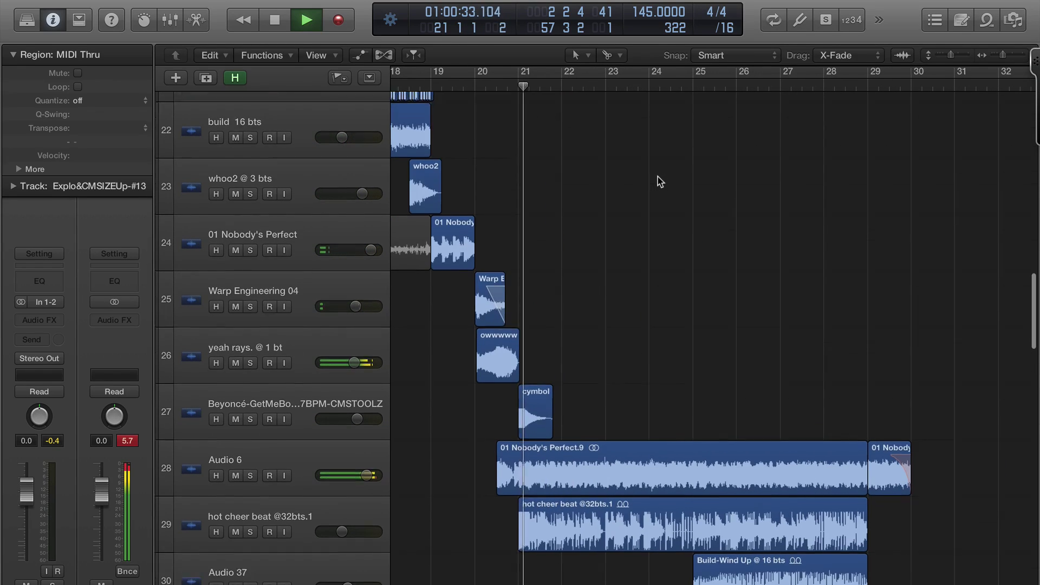
scroll(658, 177, down, 3)
scroll(657, 176, up, 1)
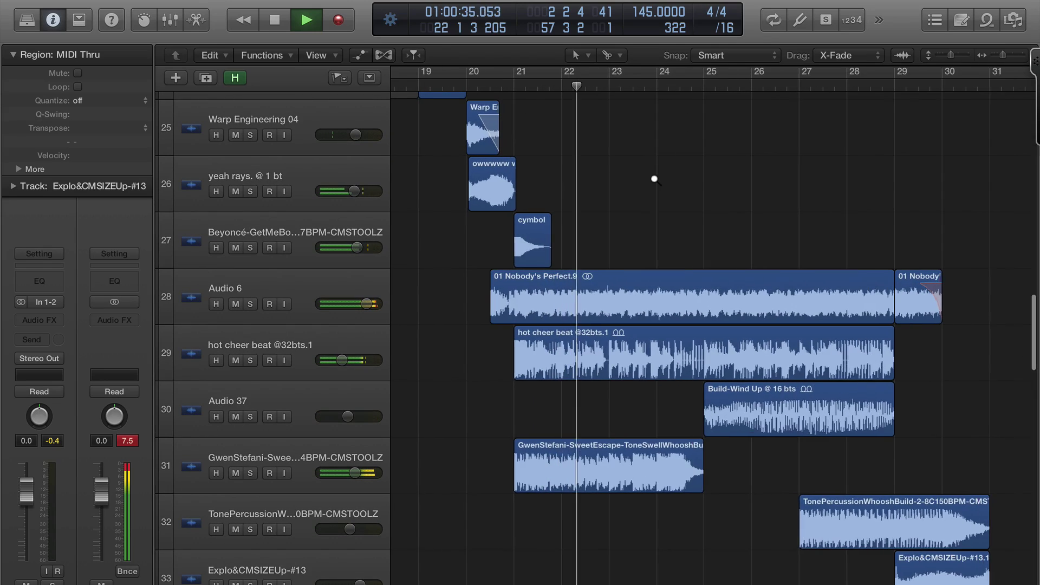
scroll(658, 177, up, 3)
scroll(658, 177, right, 2)
scroll(658, 177, down, 2)
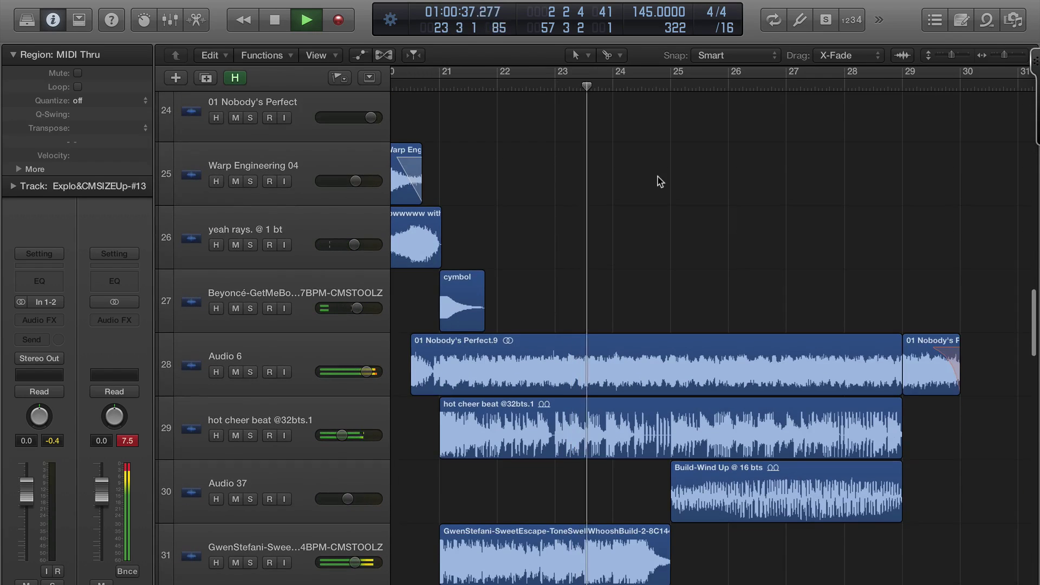
scroll(658, 176, down, 3)
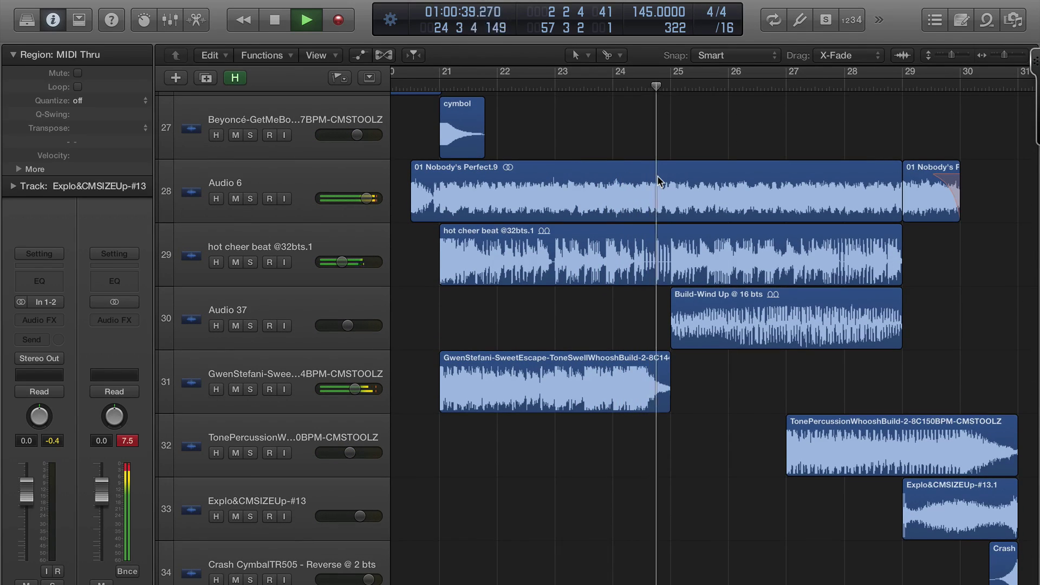
scroll(658, 181, down, 1)
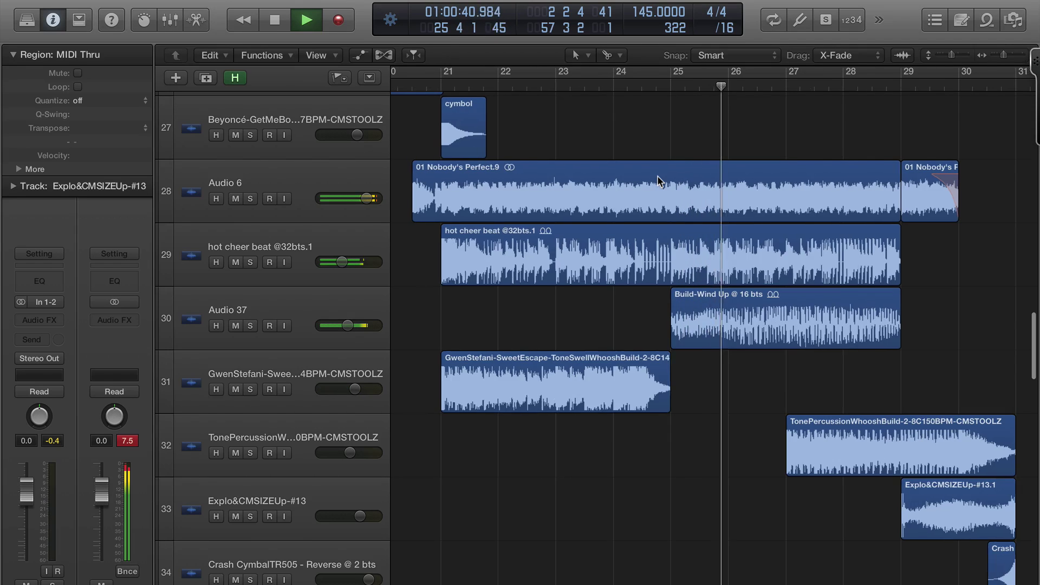
Follow the playback through the end of "Nobody's Perfect" and its transition effects into the "There's A Place For Us" section
scroll(658, 181, right, 5)
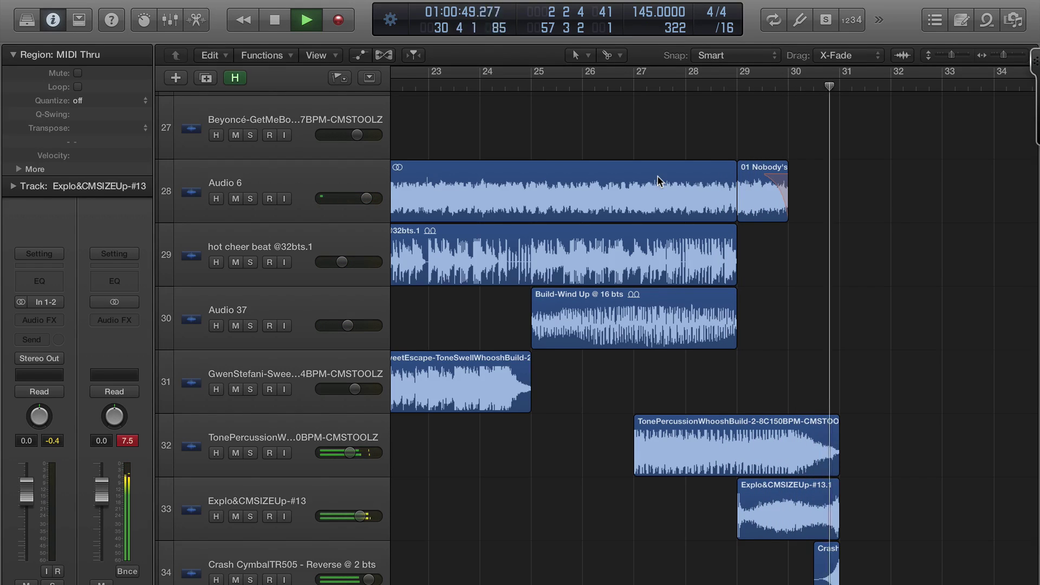
scroll(840, 332, right, 5)
scroll(840, 332, down, 2)
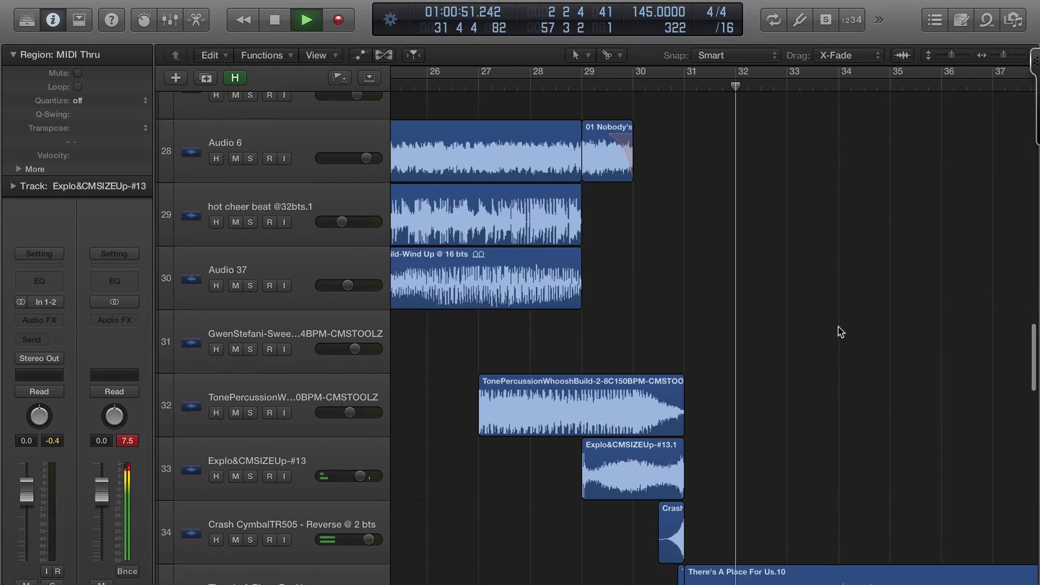
scroll(841, 332, down, 5)
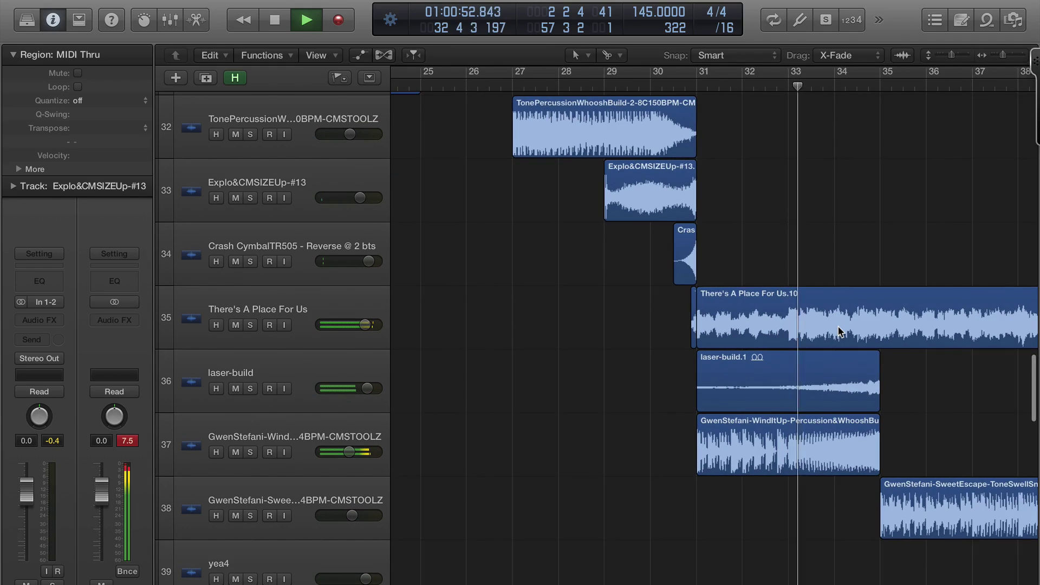
Follow the playback through the "There's A Place For Us" section and its builds, lasers and drum roll on tracks 36 to 43
scroll(839, 332, right, 6)
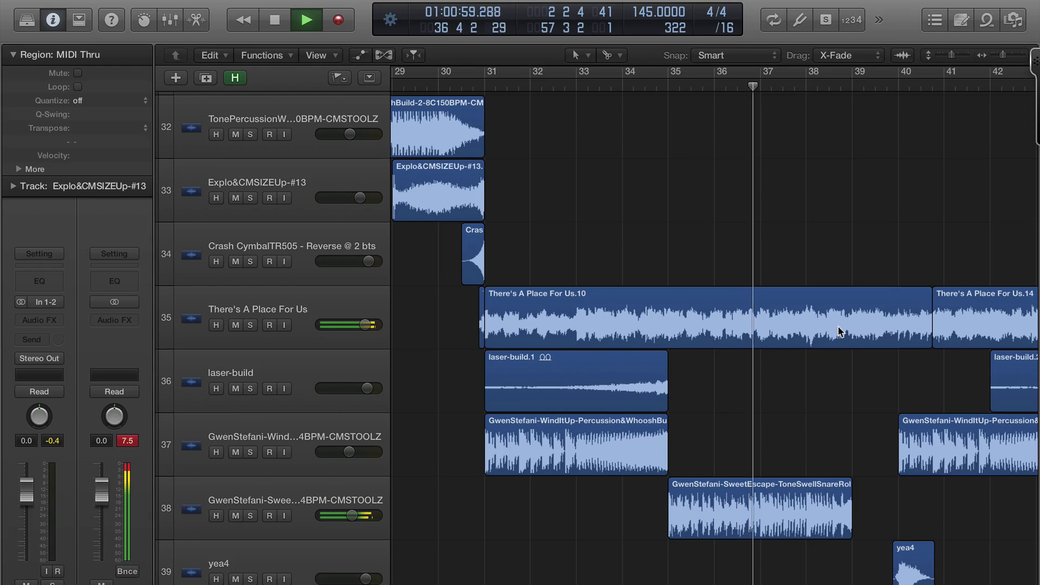
scroll(838, 327, down, 5)
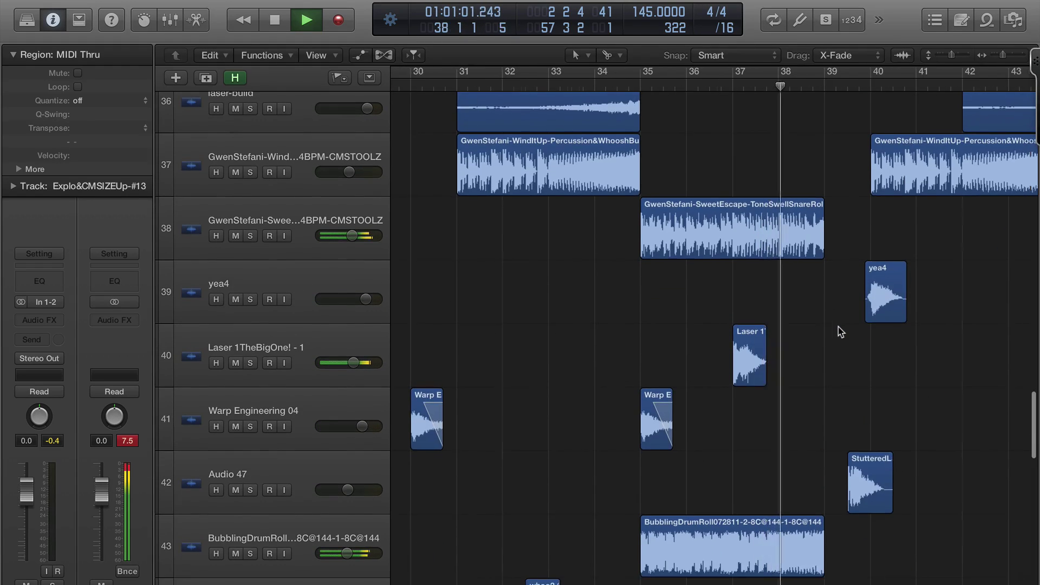
scroll(838, 326, right, 5)
scroll(838, 327, up, 1)
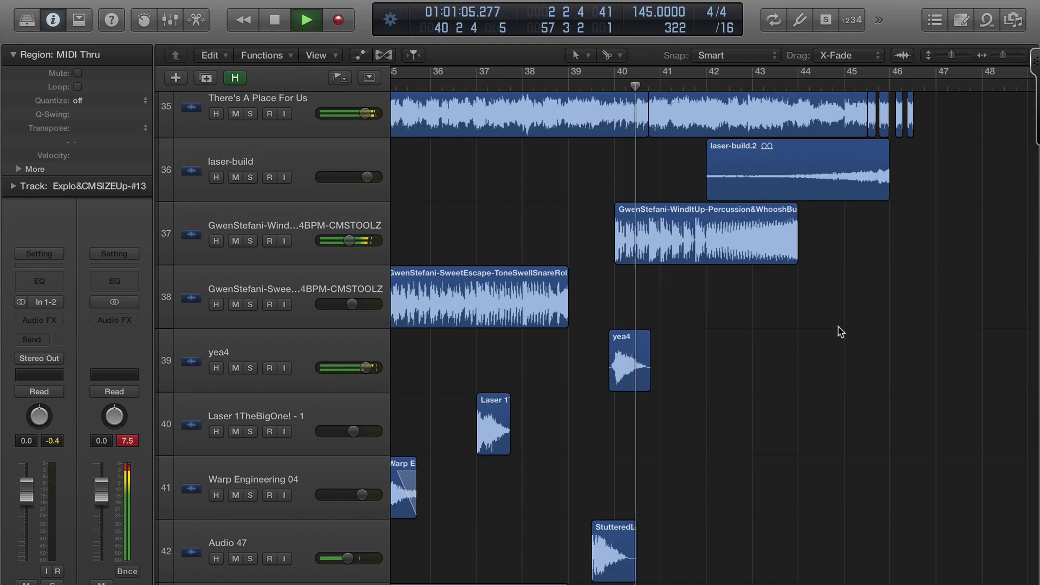
scroll(840, 332, right, 3)
scroll(839, 331, down, 1)
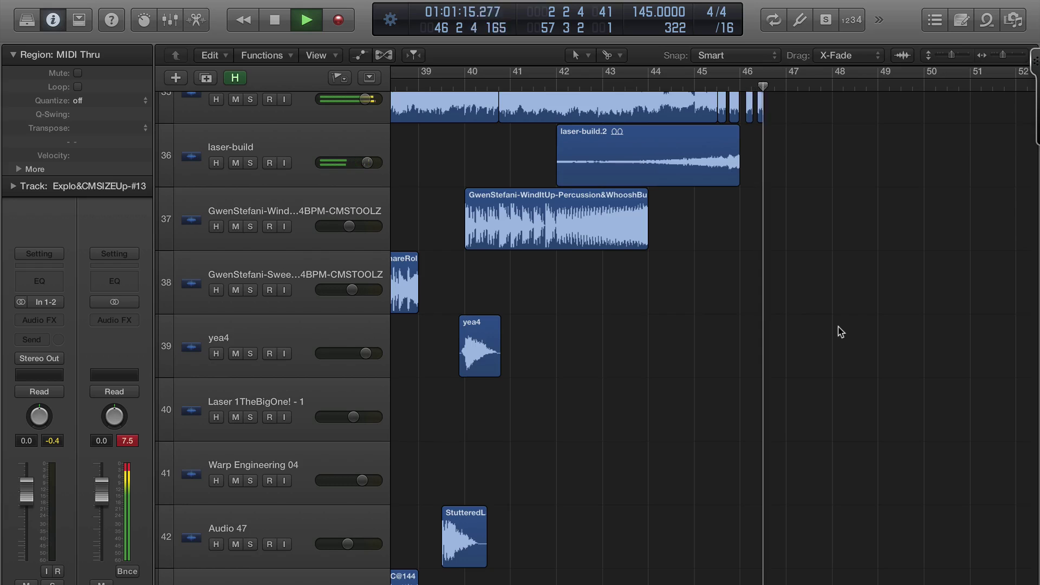
Follow the playback through the "When I Grow Up" section on tracks 45 to 54 and stop it at the end of bar 57
scroll(840, 331, down, 10)
scroll(840, 332, down, 10)
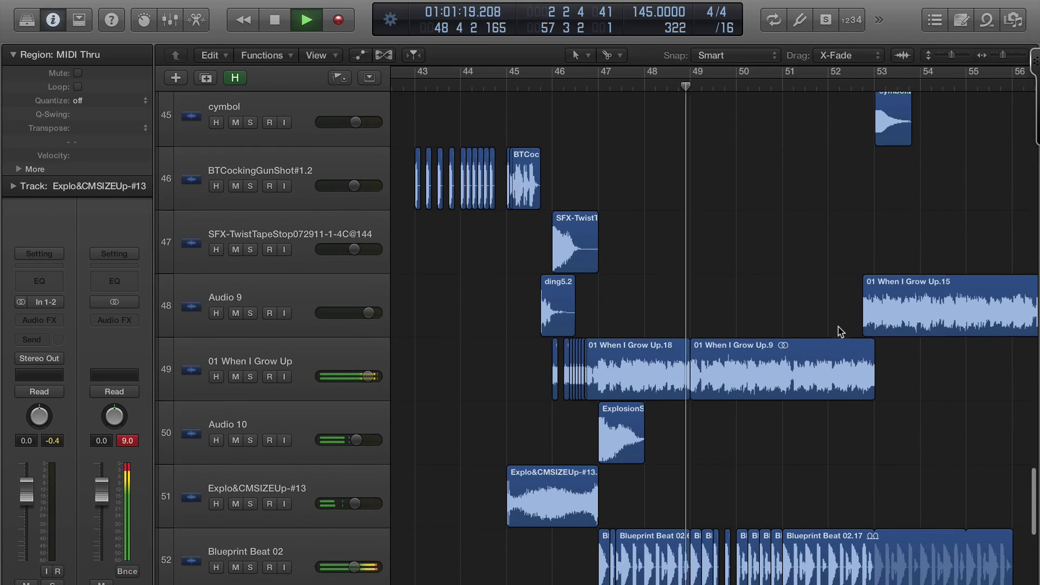
scroll(840, 331, down, 4)
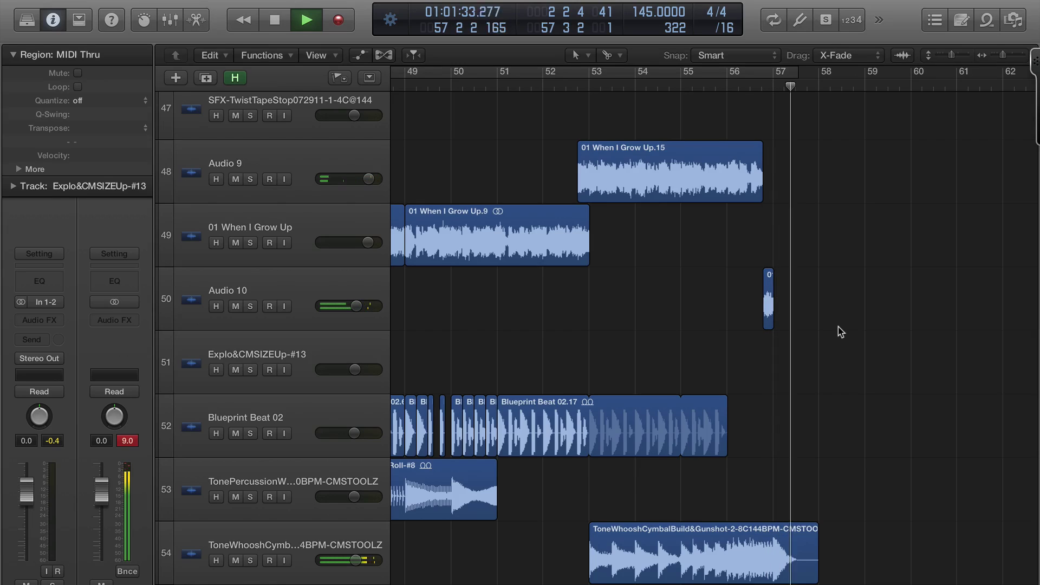
key(space)
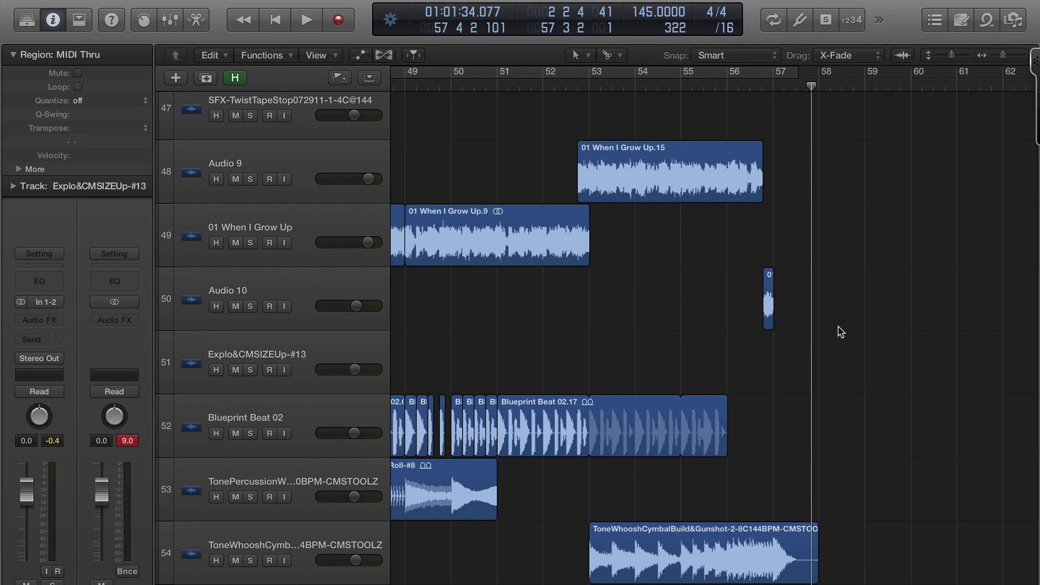
Examine the beat, build and explosion effect regions layered under "When I Grow Up" on tracks 51 to 58
scroll(840, 332, down, 5)
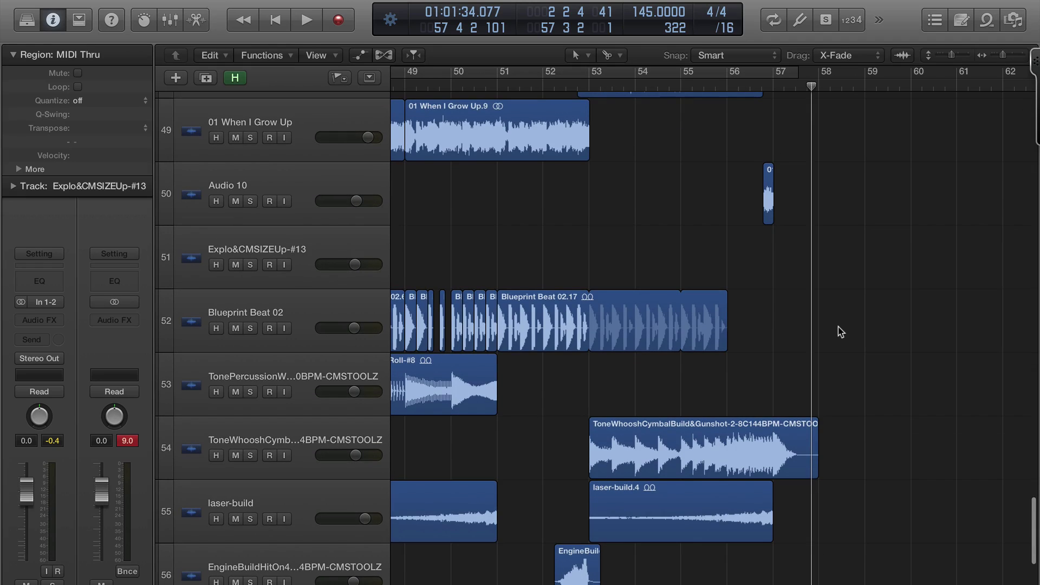
scroll(841, 332, down, 5)
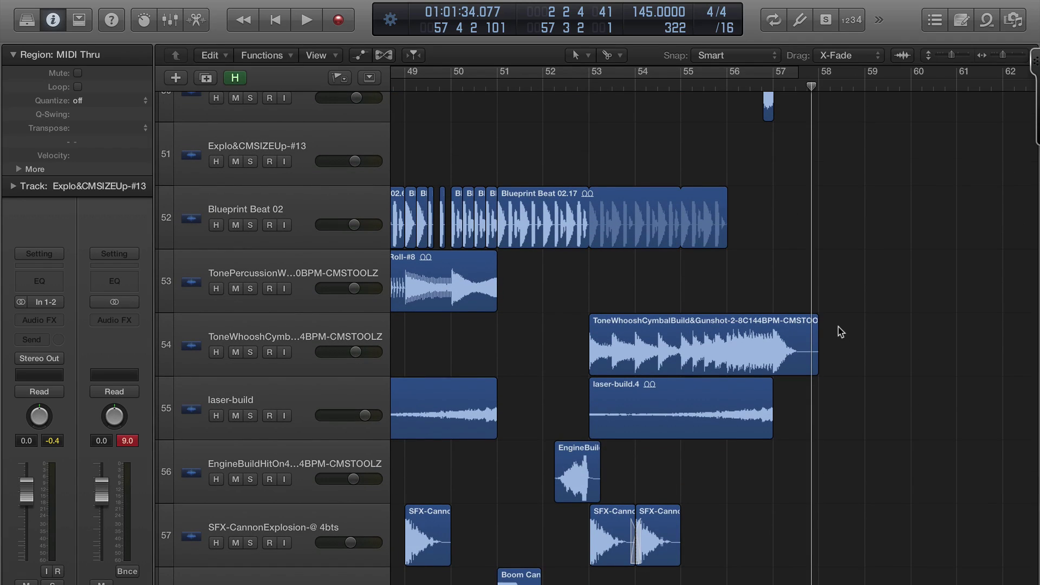
scroll(840, 332, down, 2)
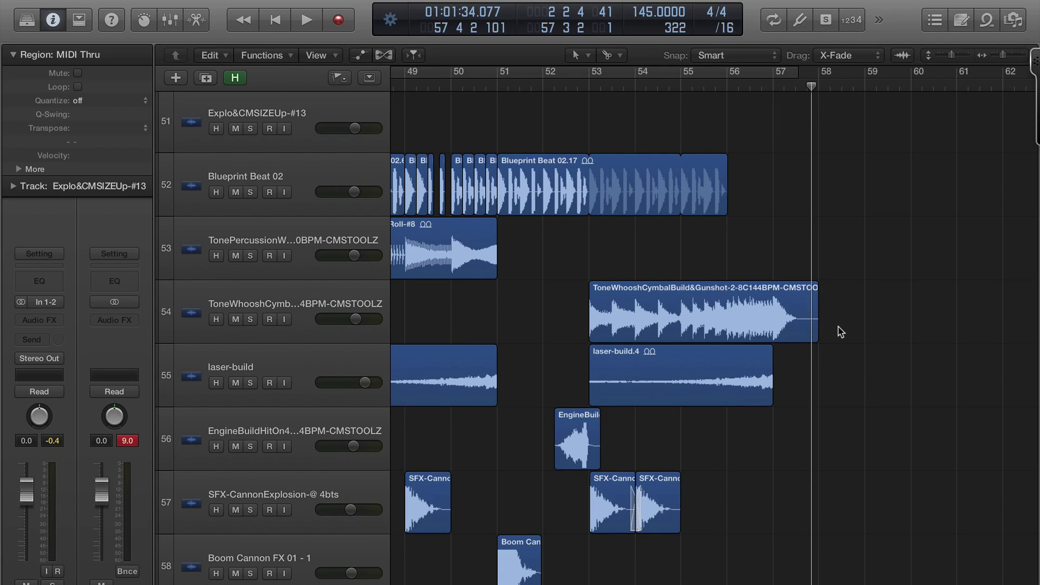
ctrl+alt+click(835, 329)
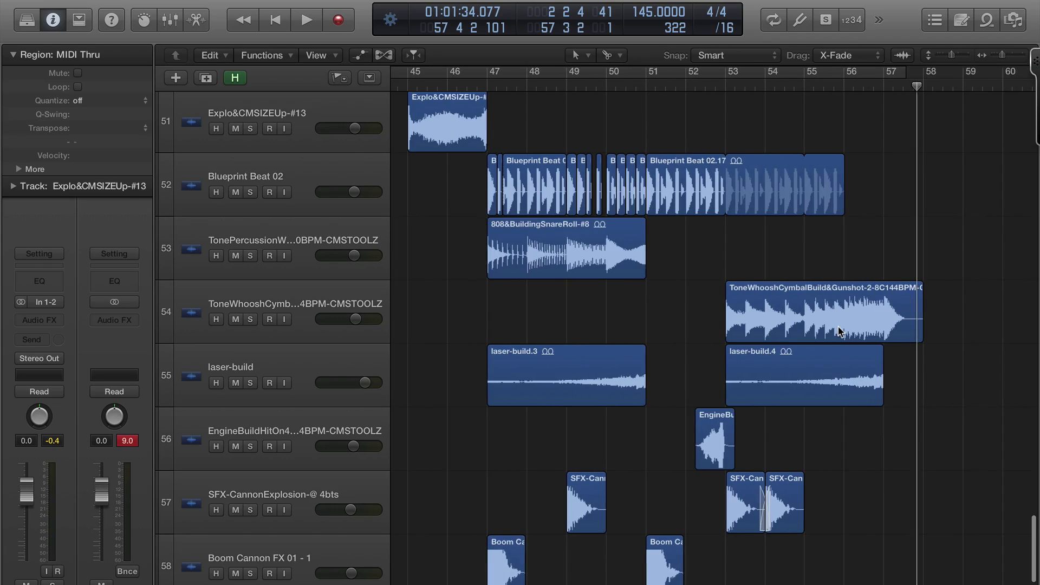